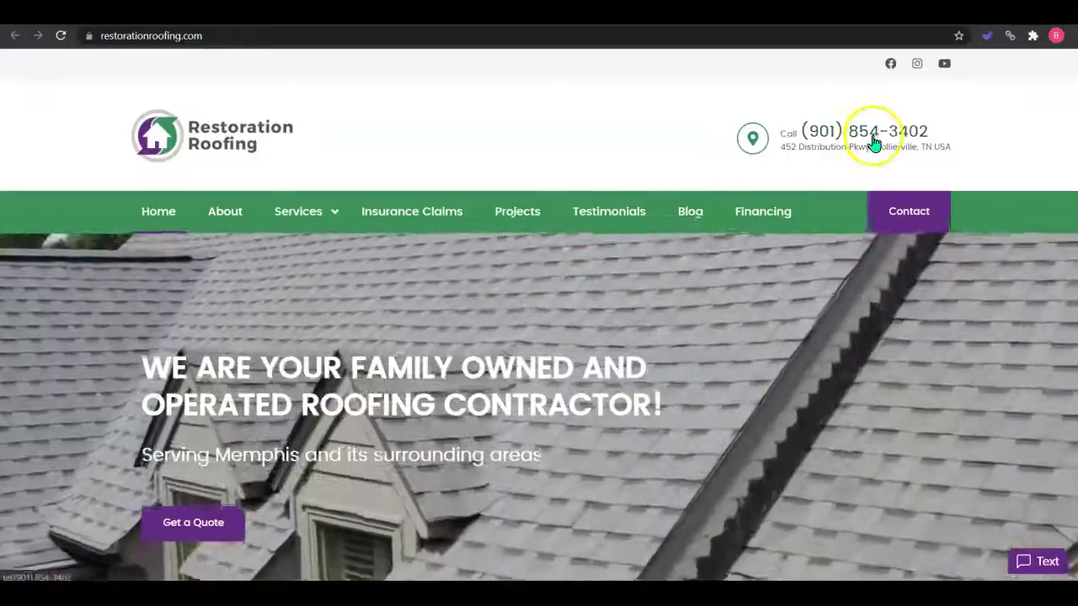
Look through the entire Restoration Roofing homepage, from the header down to the footer's service areas, contact details and business hours.
scroll(1045, 118, "down", 1)
scroll(539, 337, "down", 10)
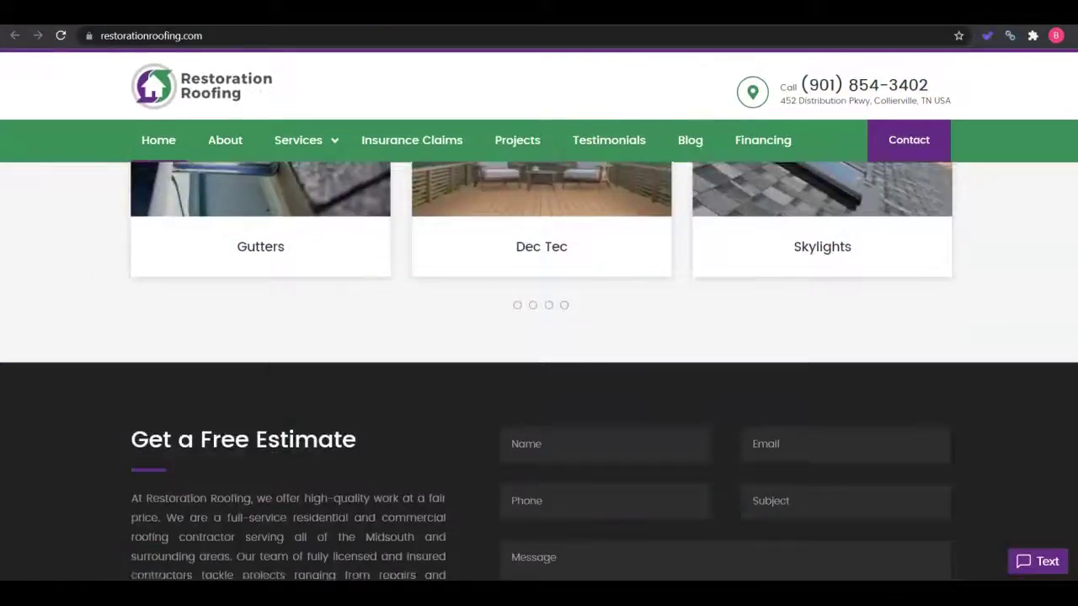
scroll(539, 337, "down", 3)
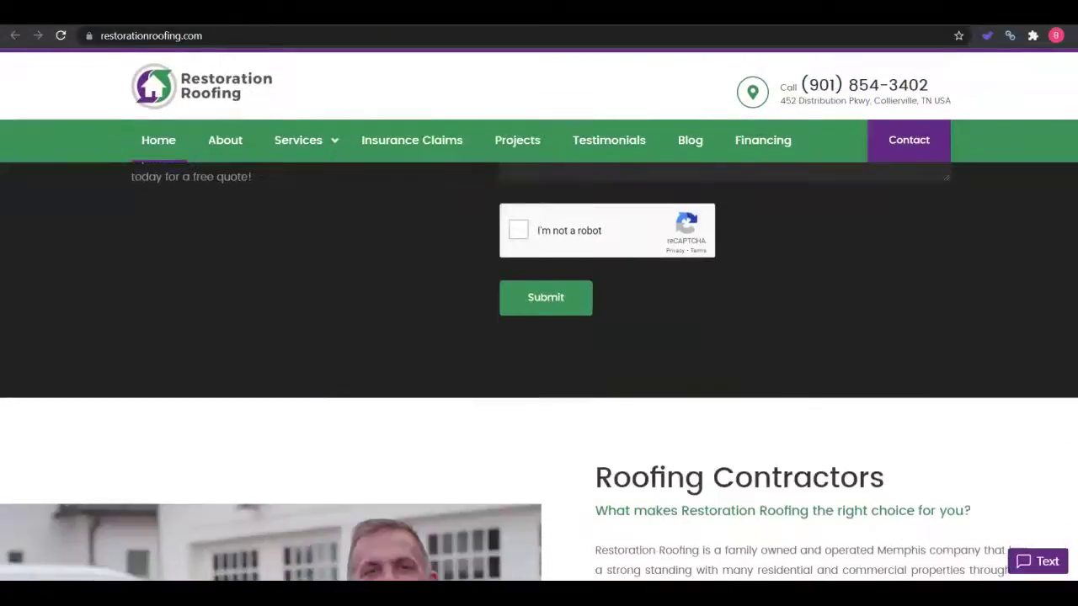
scroll(539, 336, "up", 3)
scroll(539, 337, "down", 2)
scroll(539, 337, "up", 1)
scroll(539, 337, "down", 10)
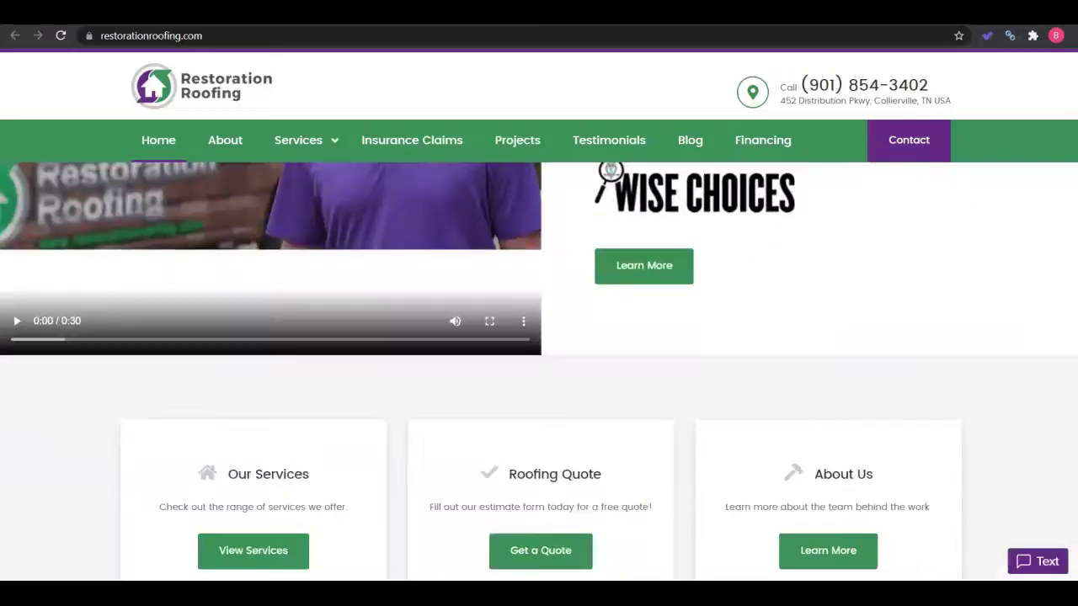
scroll(1073, 410, "down", 6)
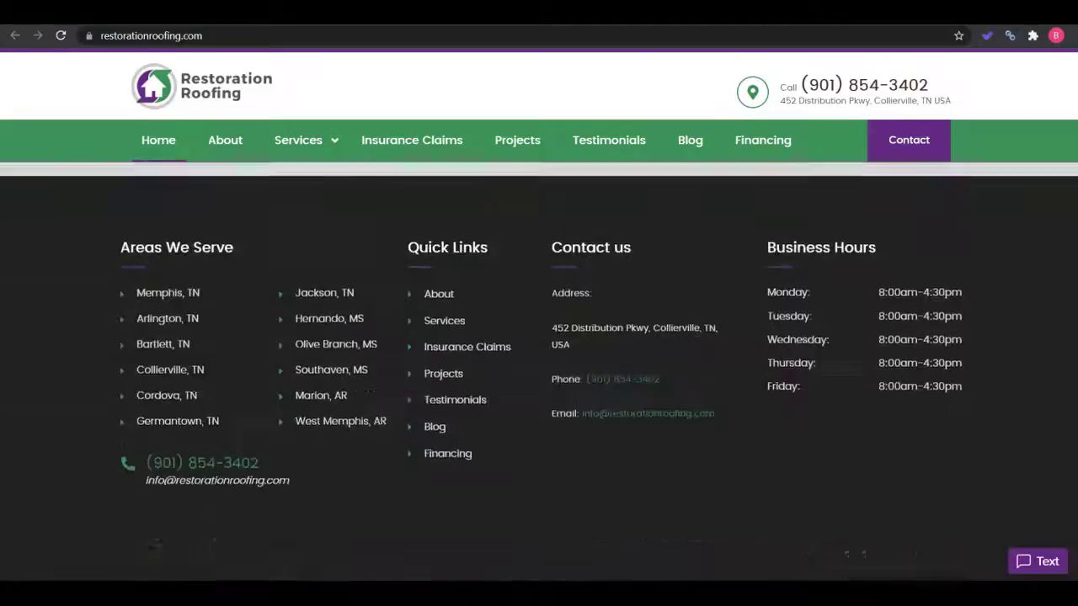
scroll(1073, 410, "up", 6)
scroll(1074, 410, "up", 15)
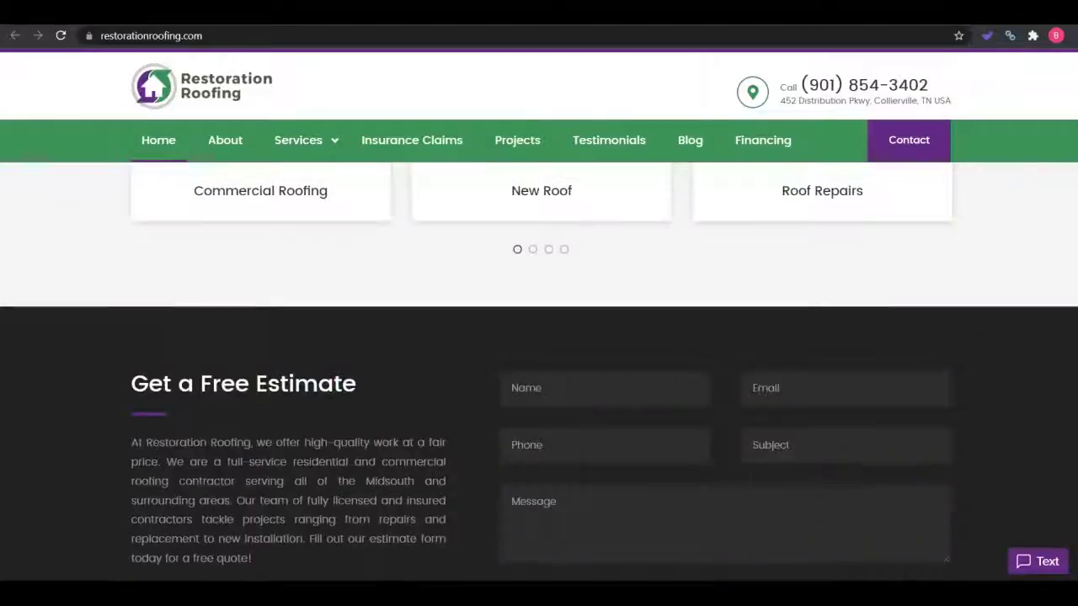
scroll(1073, 150, "up", 3)
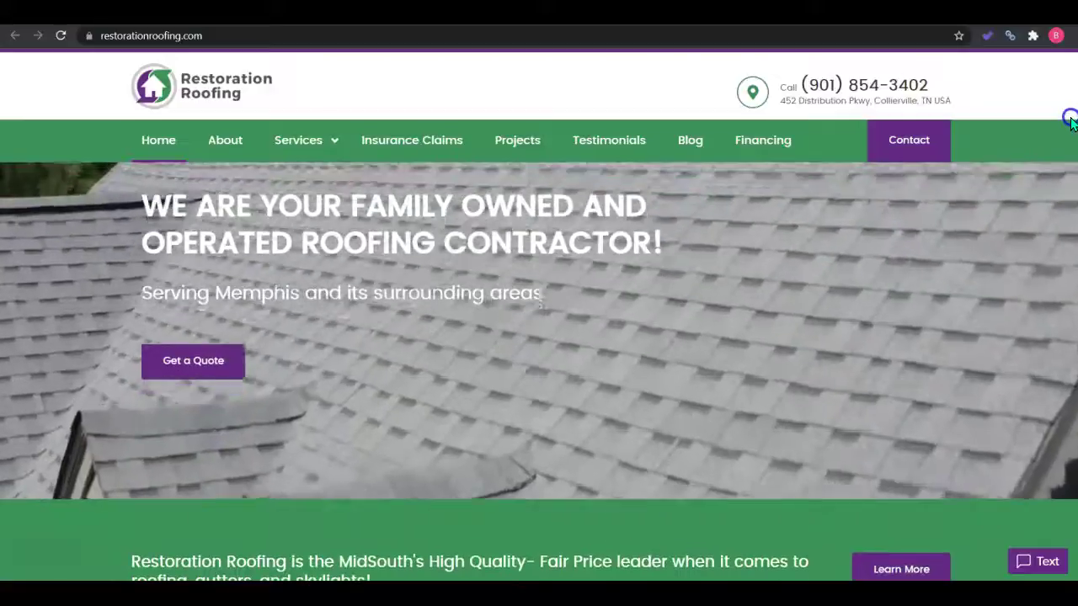
Examine the homepage's introductory text, Our Services section, Get a Free Estimate form and Services navigation entry.
scroll(1073, 152, "down", 3)
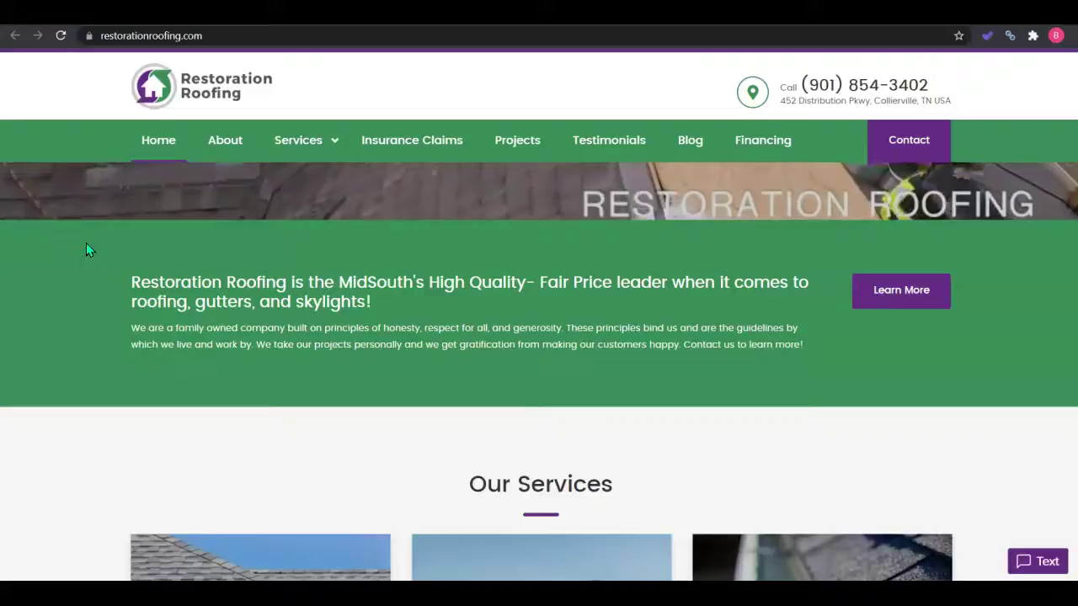
left_click_drag(86, 243, 597, 561)
left_click(1058, 265)
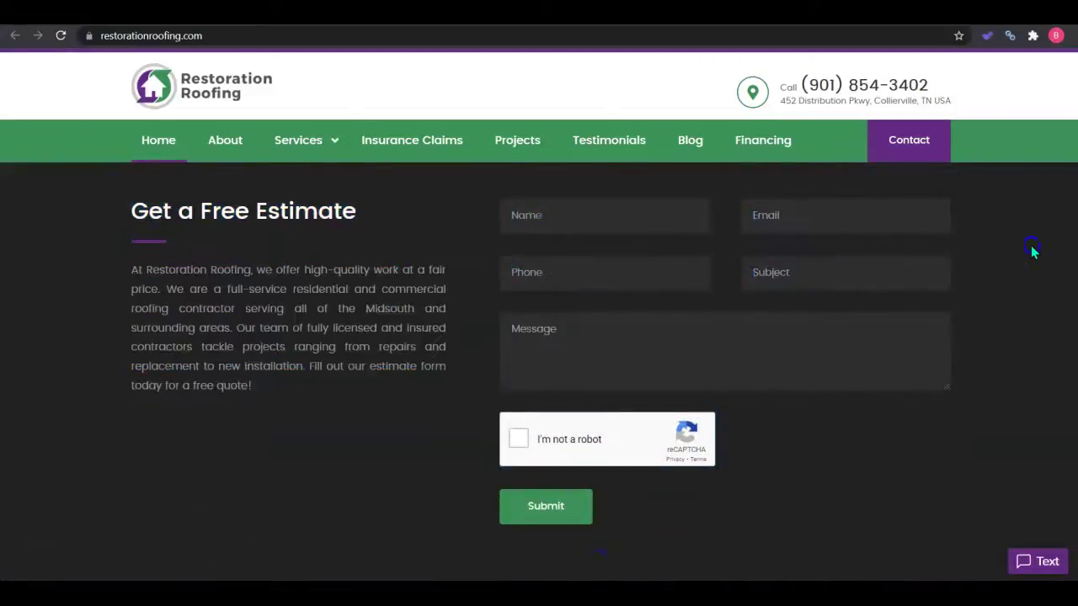
scroll(1031, 245, "up", 3)
scroll(539, 370, "up", 6)
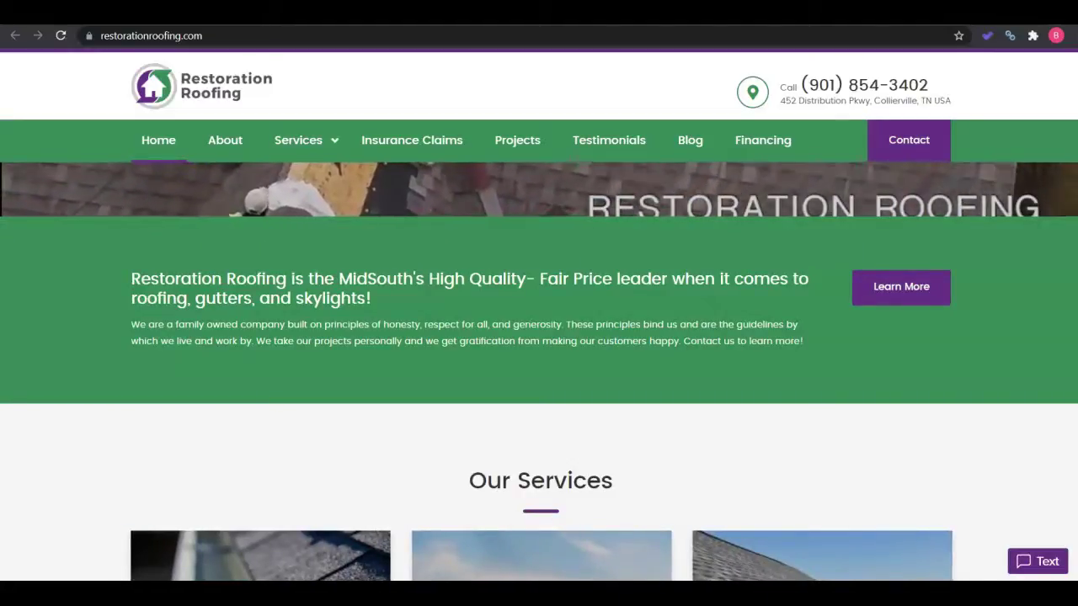
scroll(539, 371, "up", 5)
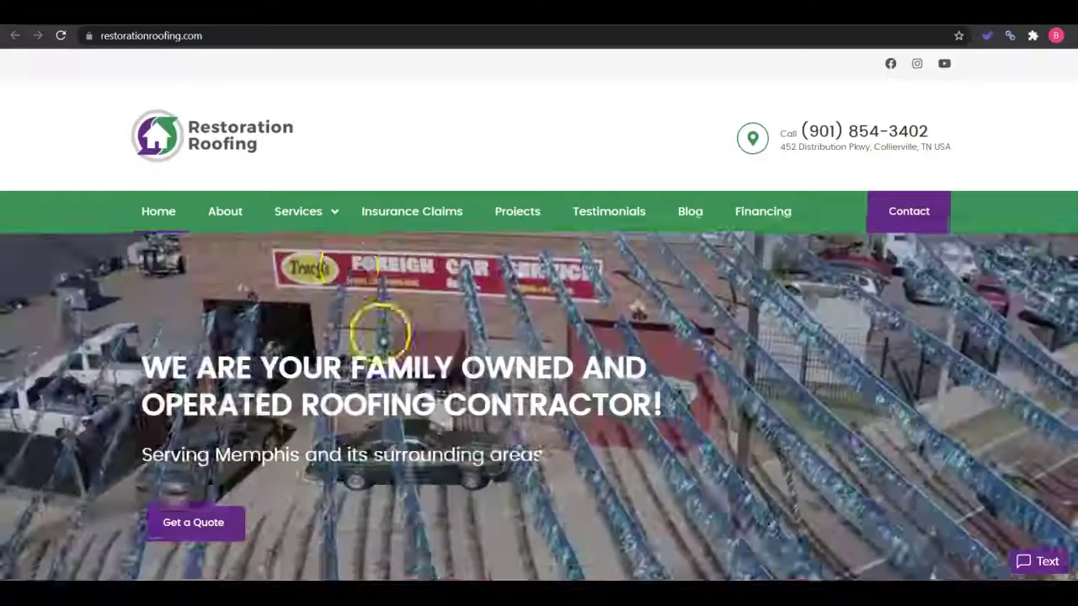
mouse_move(312, 211)
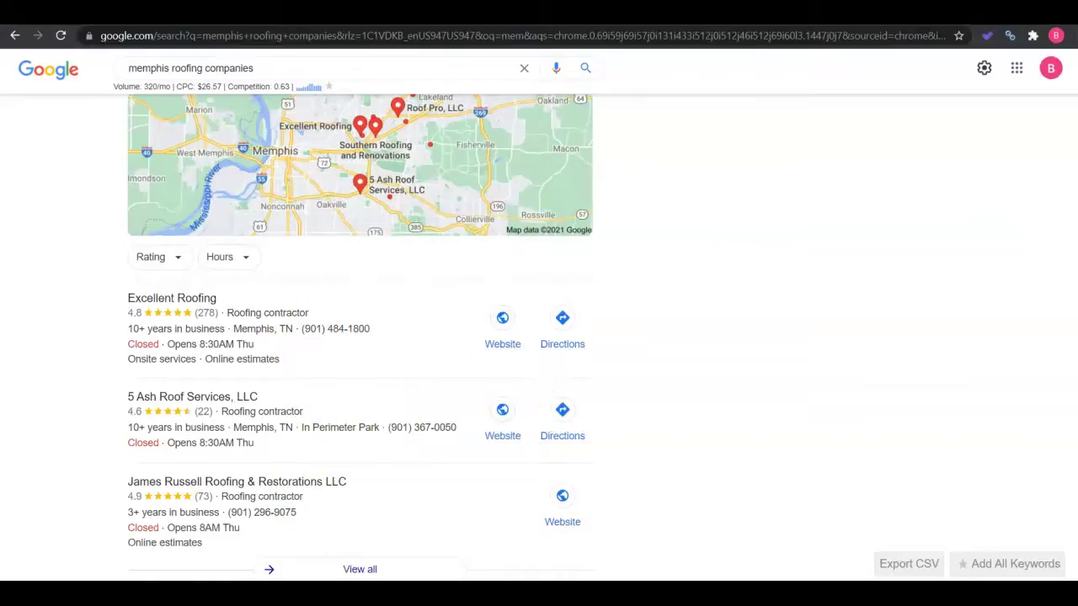
Review the Google results for "memphis roofing companies", covering the ads, local map listings and organic listings.
scroll(952, 261, "up", 4)
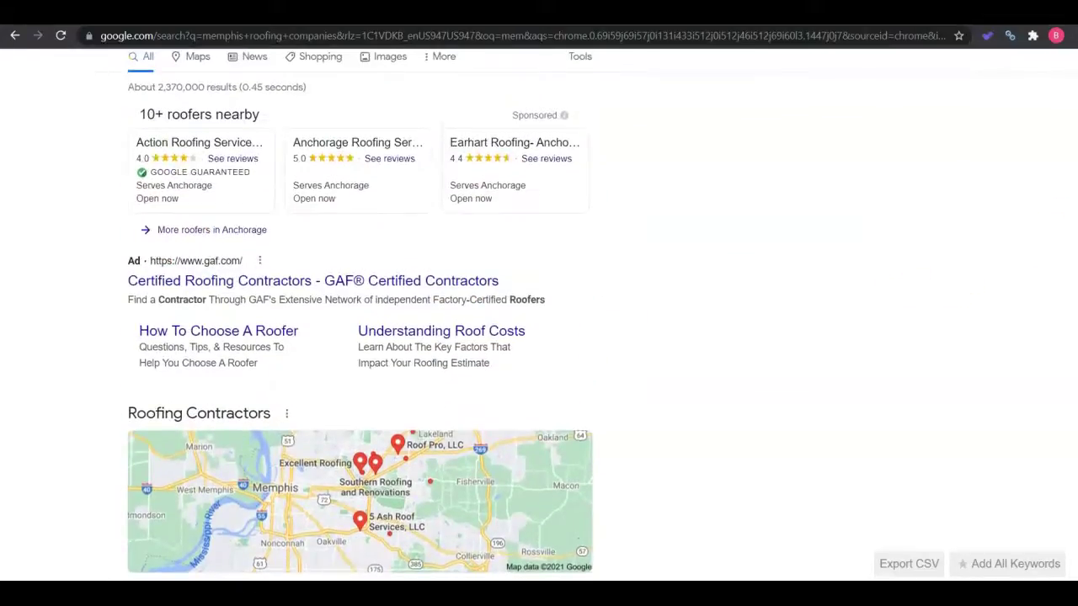
scroll(952, 261, "down", 6)
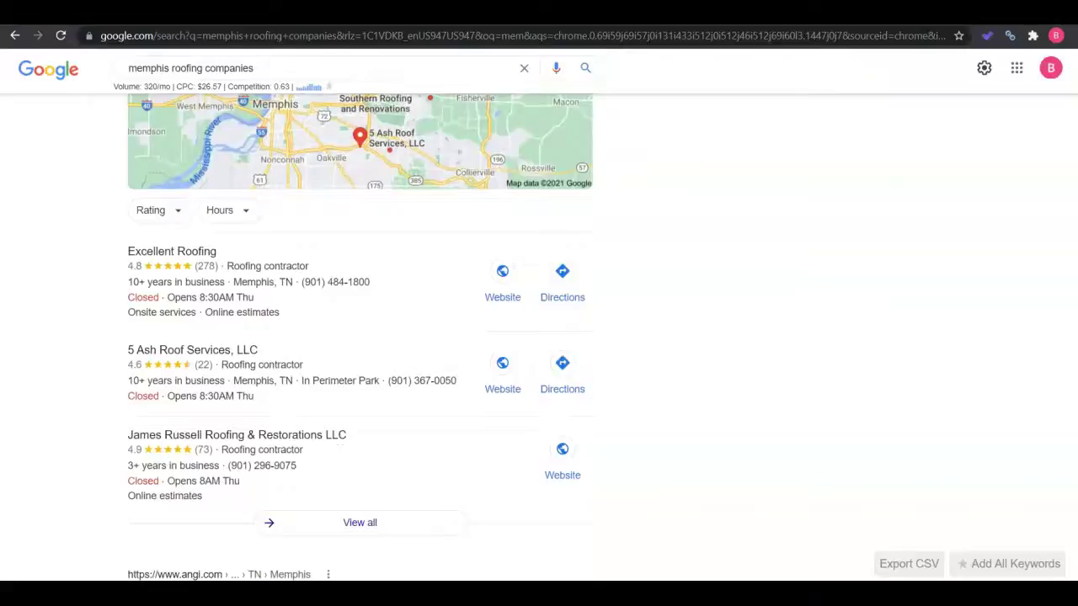
scroll(359, 337, "down", 3)
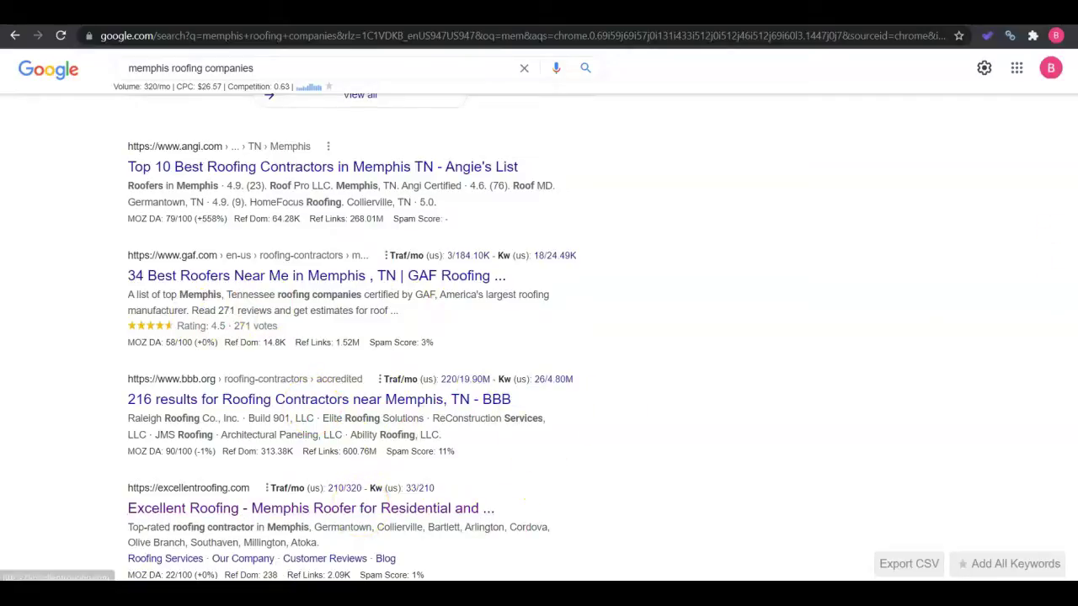
scroll(360, 515, "up", 5)
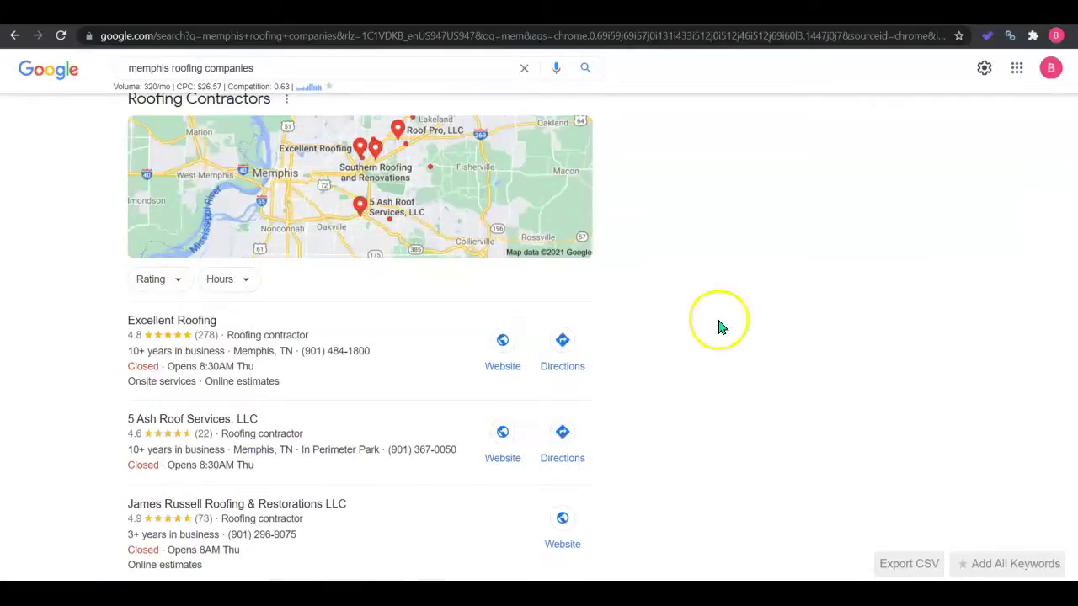
Open the Excellent Roofing website from the local listings and look through its homepage down to the footer.
left_click(502, 352)
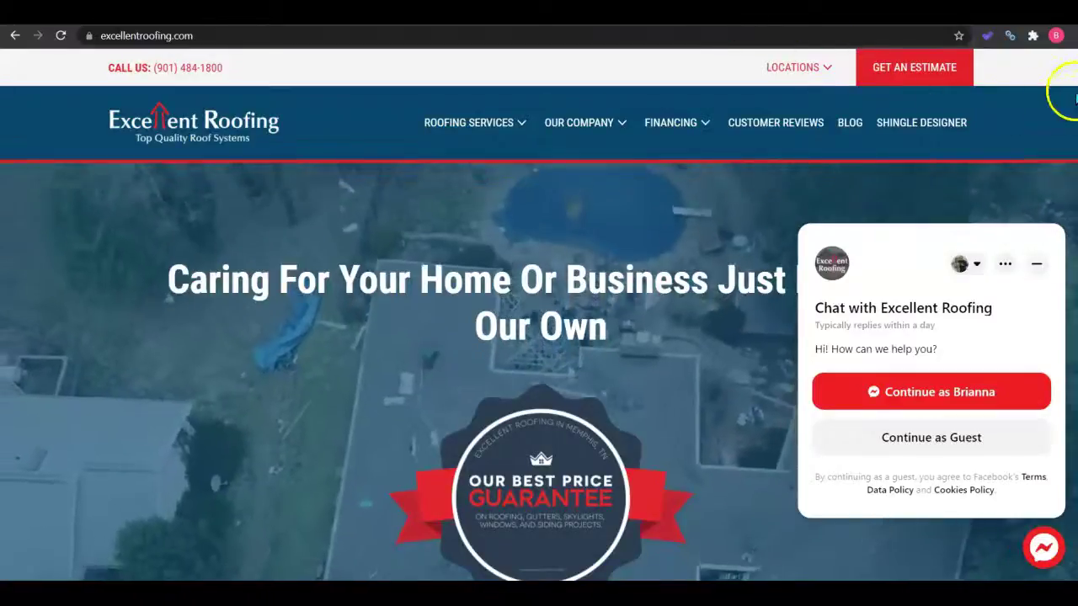
scroll(539, 371, "down", 10)
scroll(539, 371, "down", 15)
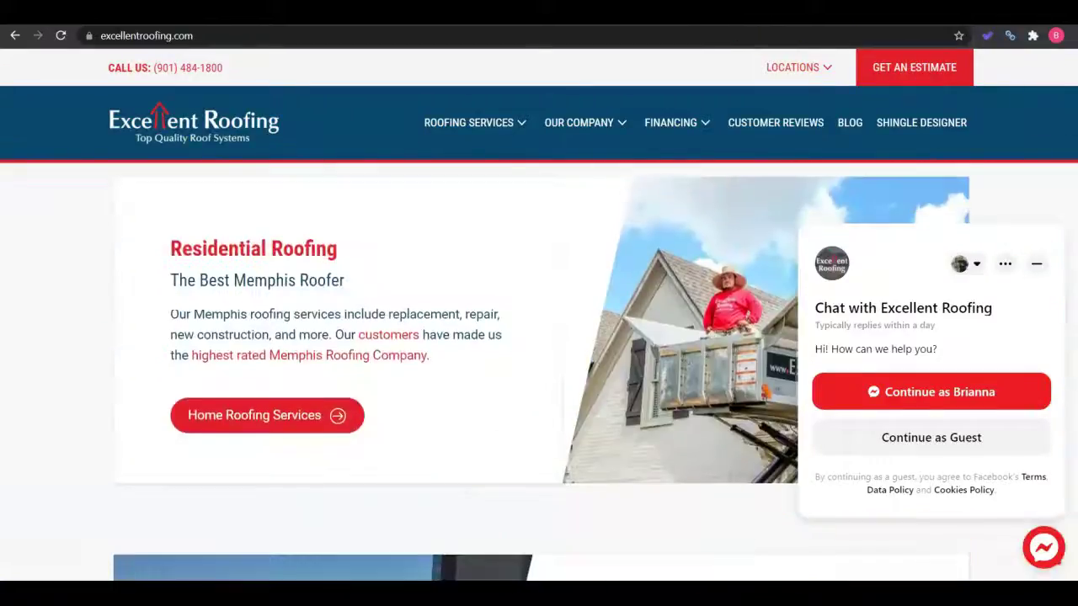
scroll(539, 371, "down", 15)
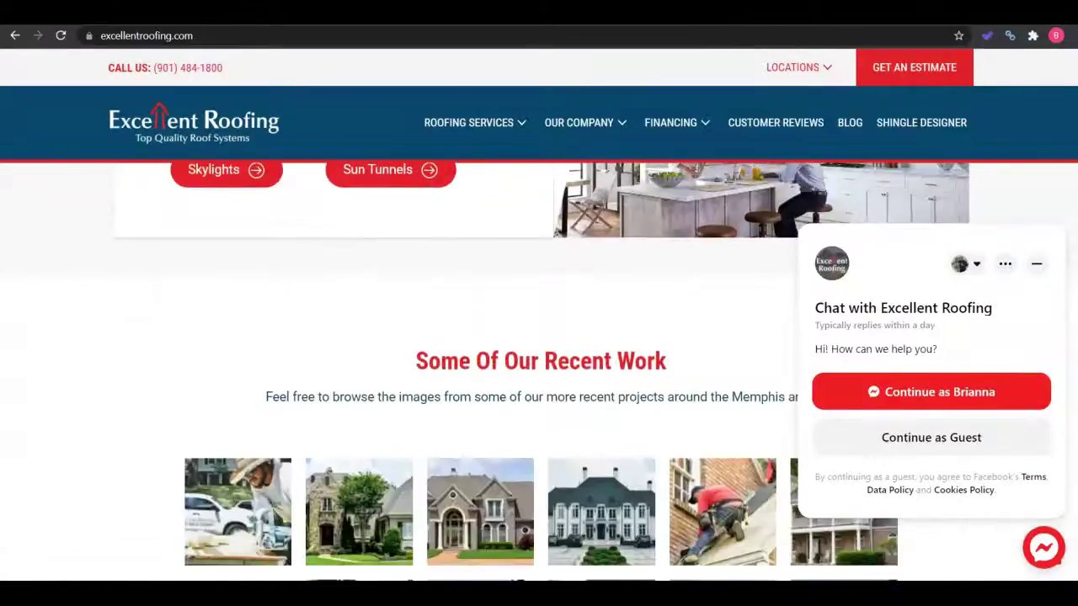
scroll(538, 371, "down", 3)
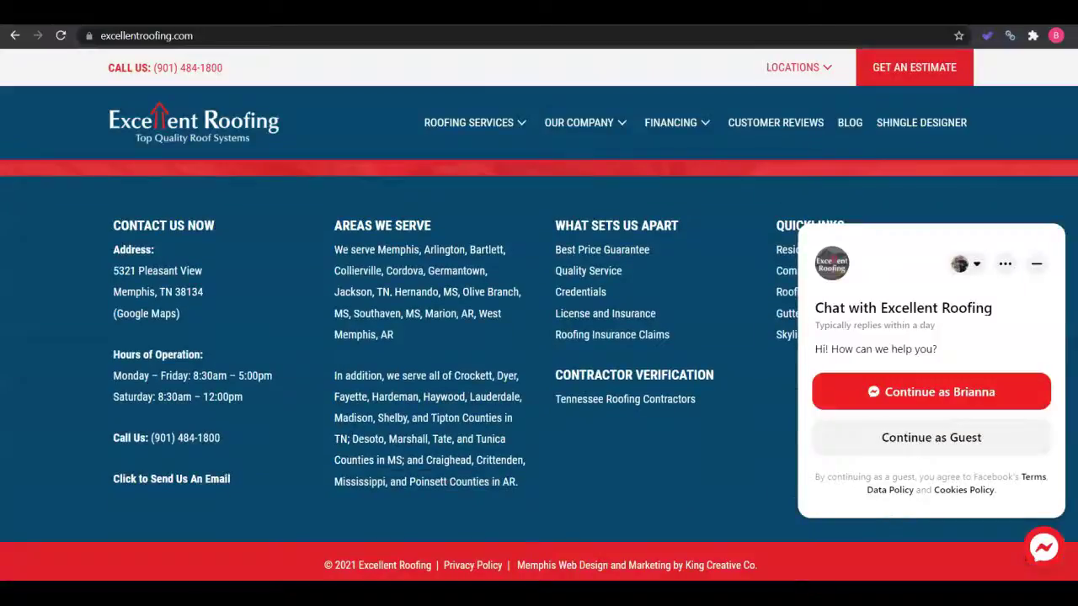
scroll(539, 371, "up", 20)
scroll(539, 370, "up", 2)
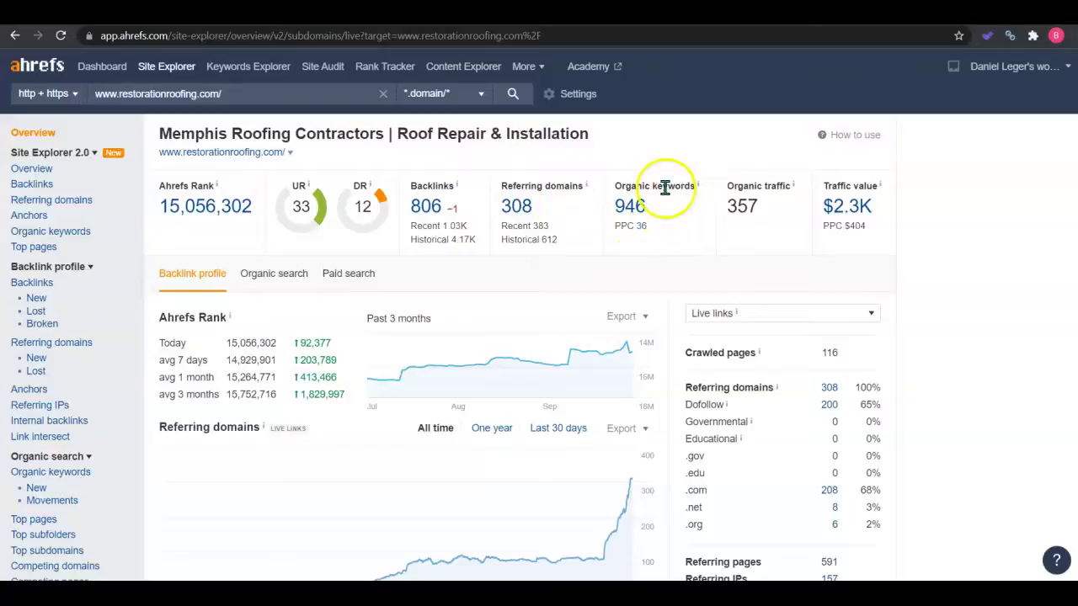
Open the paid keywords report for restorationroofing.com in Ahrefs, review the full list, and return to the site overview.
left_click(642, 229)
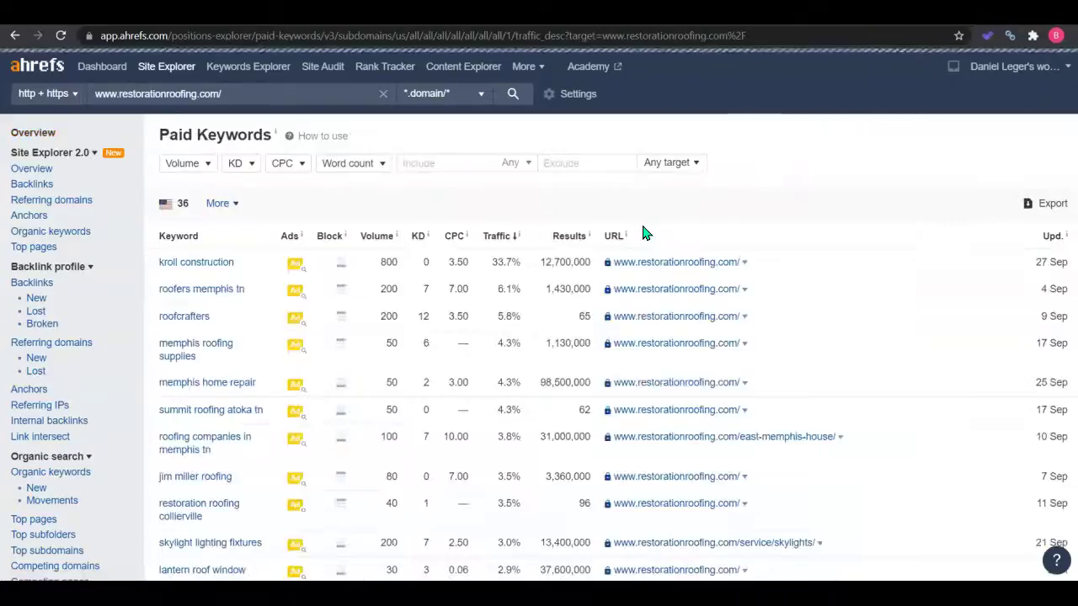
mouse_move(286, 318)
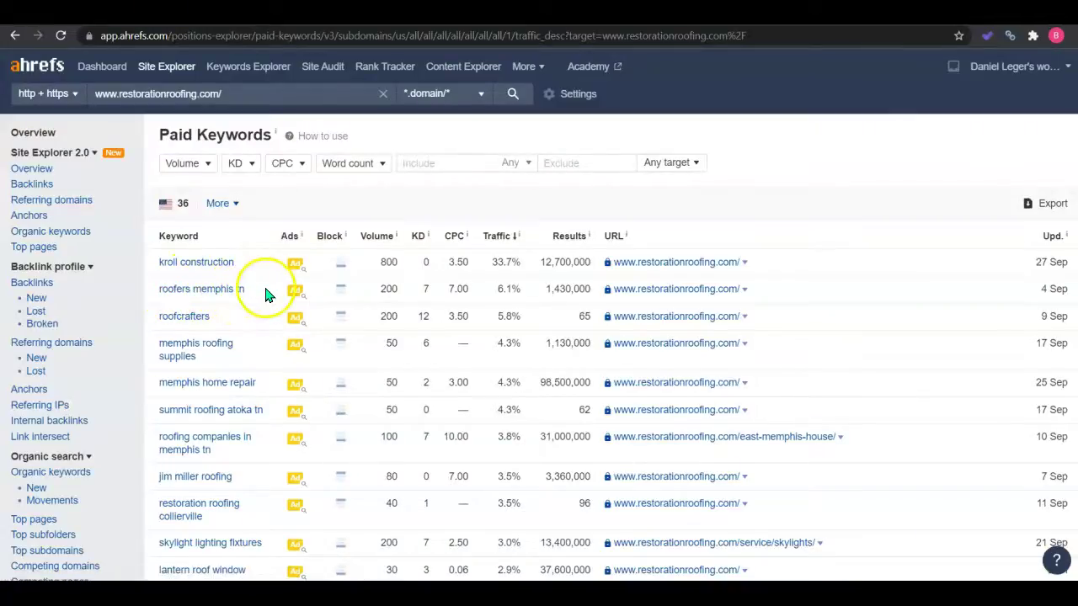
scroll(539, 337, "down", 3)
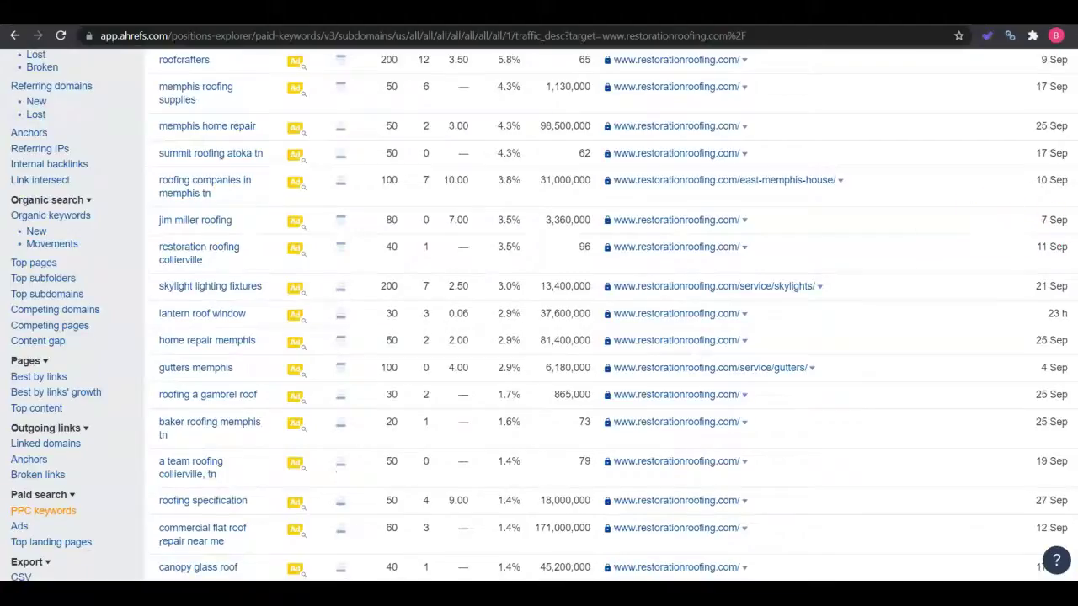
scroll(539, 336, "down", 5)
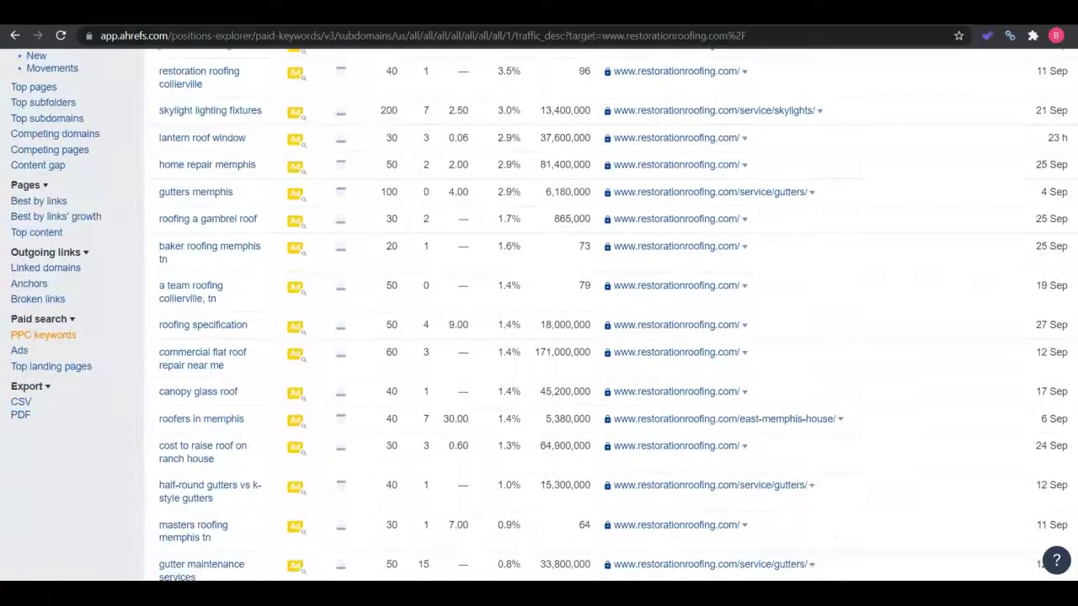
scroll(539, 336, "down", 3)
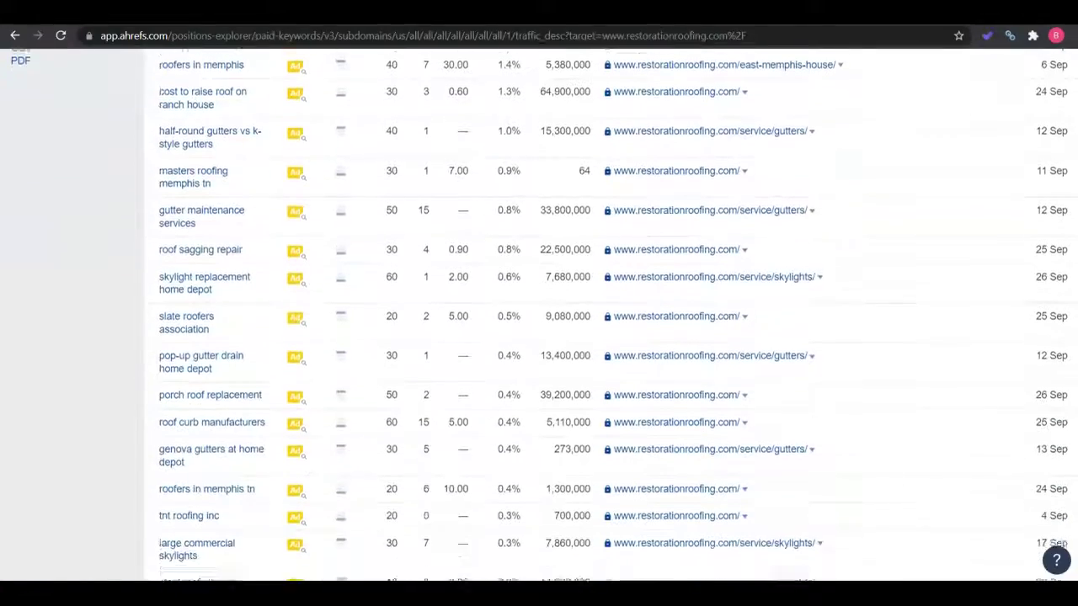
scroll(539, 337, "down", 1)
scroll(539, 337, "up", 1)
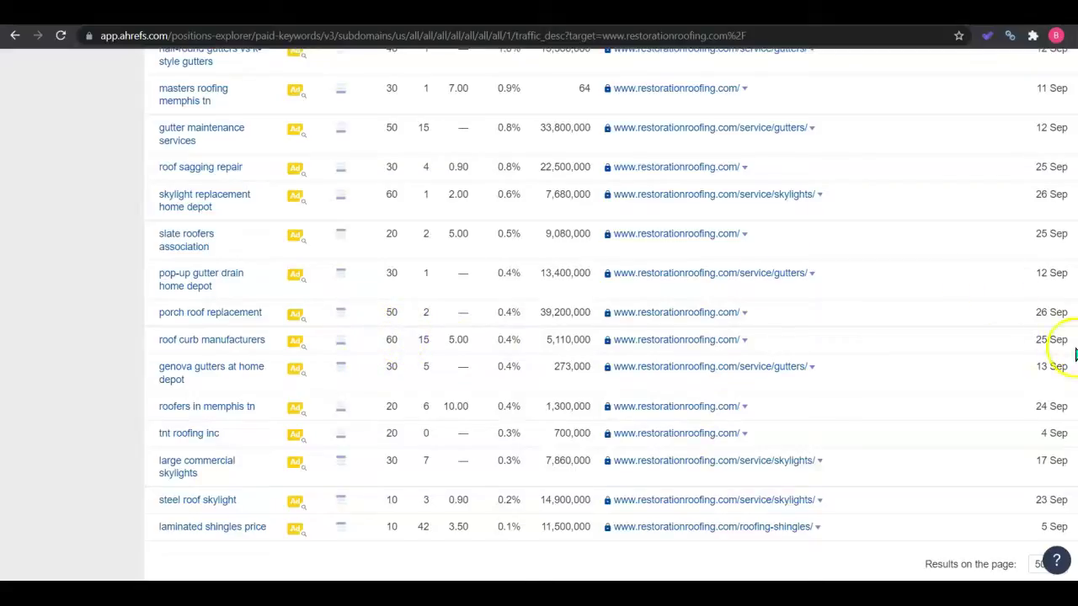
scroll(1031, 358, "up", 10)
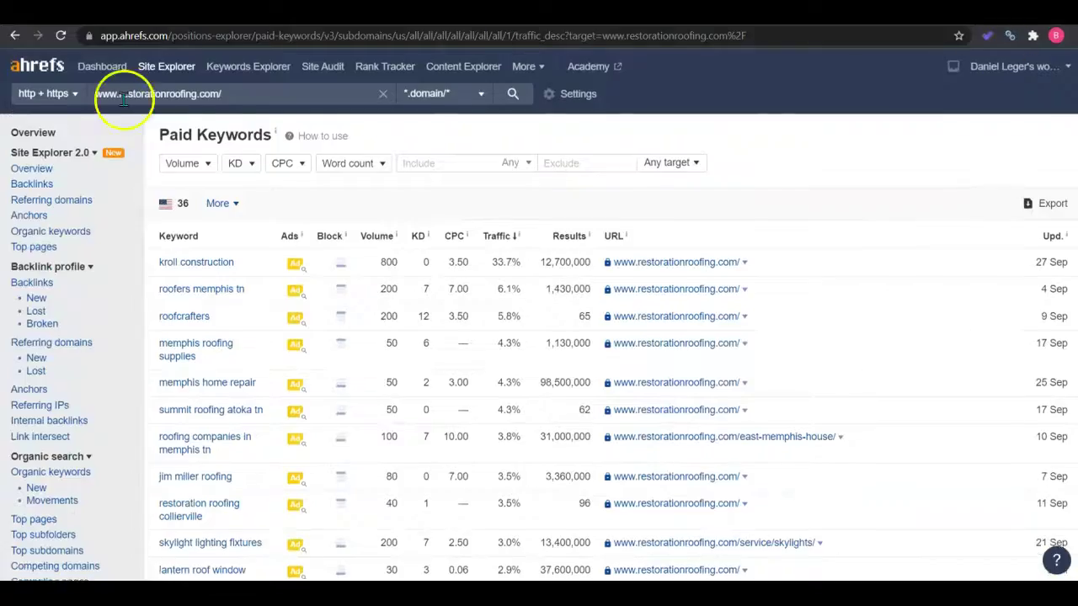
left_click(48, 133)
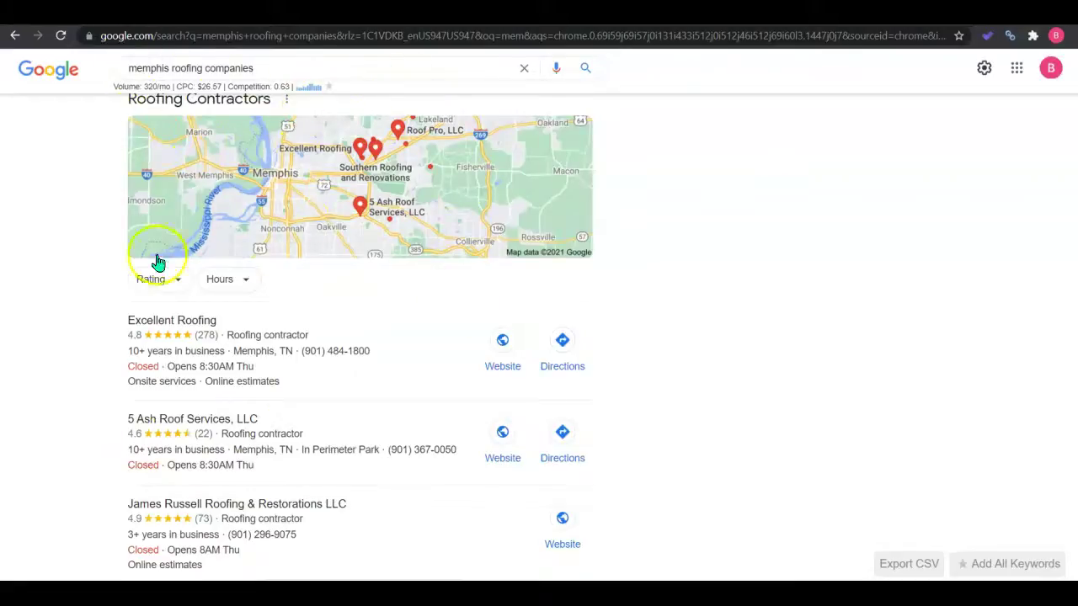
Switch to the Restoration Roofing website and check which services its navigation offers.
left_click(245, 12)
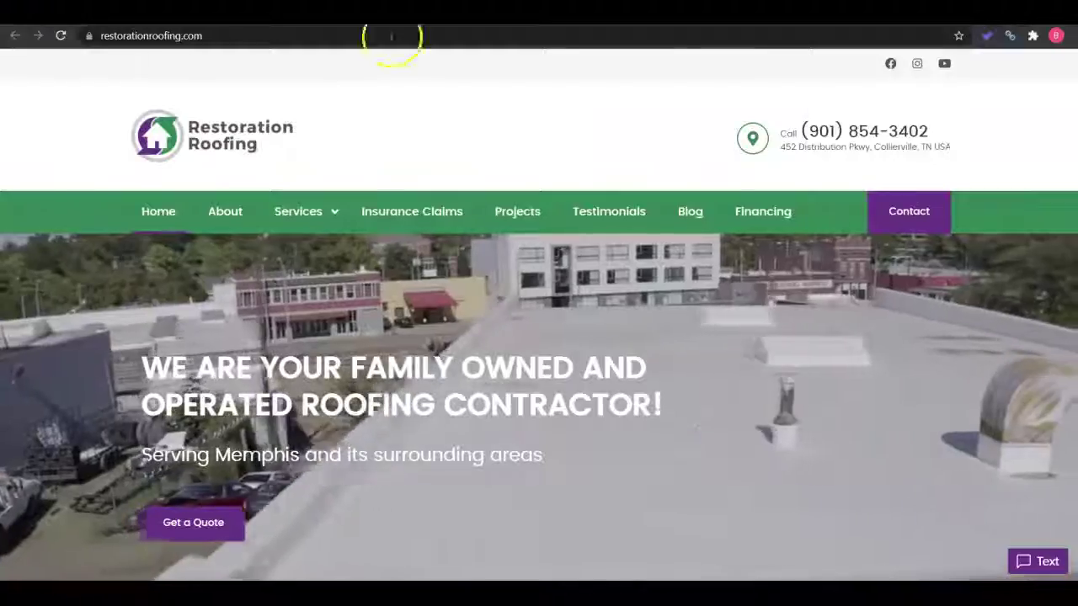
scroll(1069, 126, "down", 6)
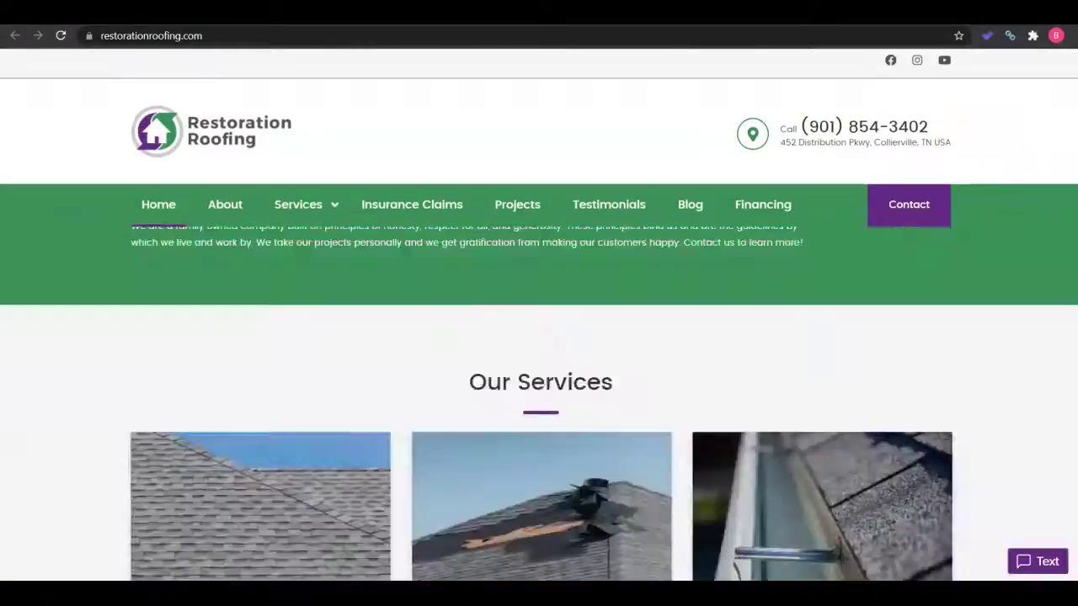
scroll(1073, 112, "up", 4)
mouse_move(312, 139)
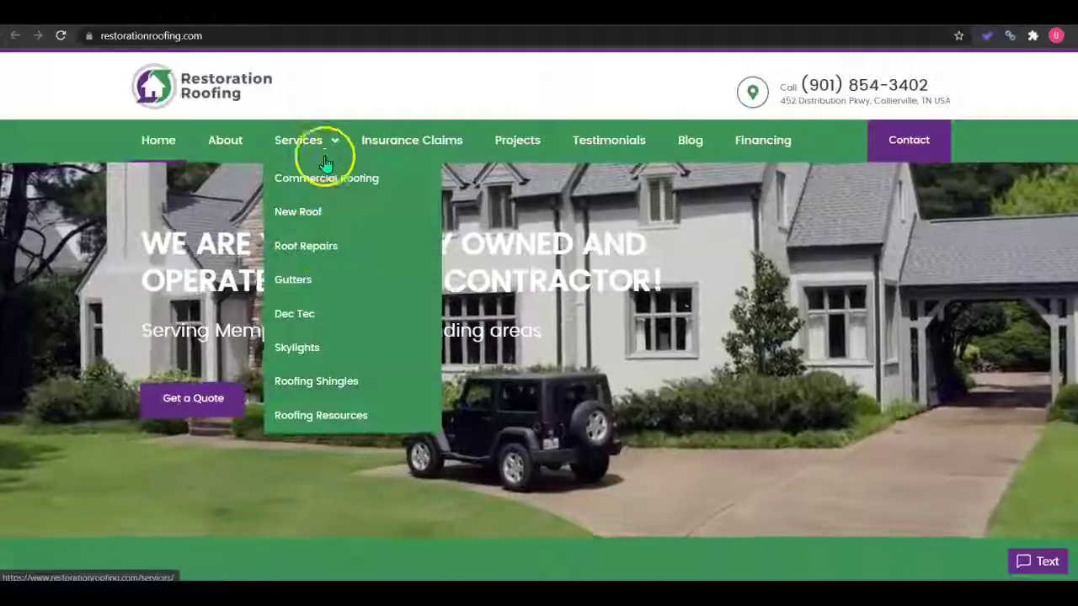
Revisit the Google results and the Ahrefs overview of restorationroofing.com, ending on the Restoration Roofing homepage.
key("ctrl+w")
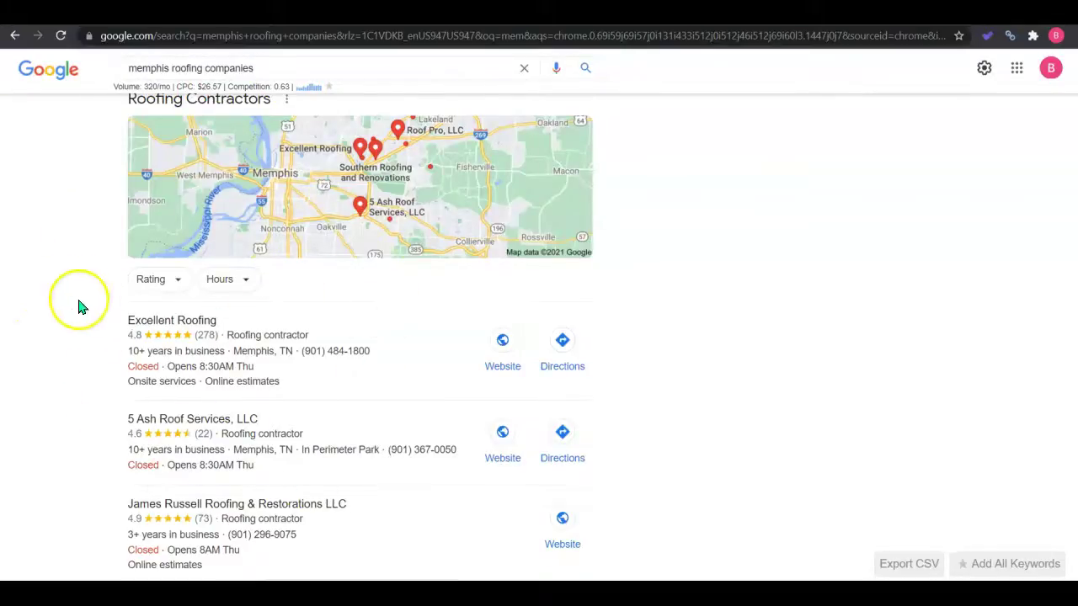
left_click(379, 13)
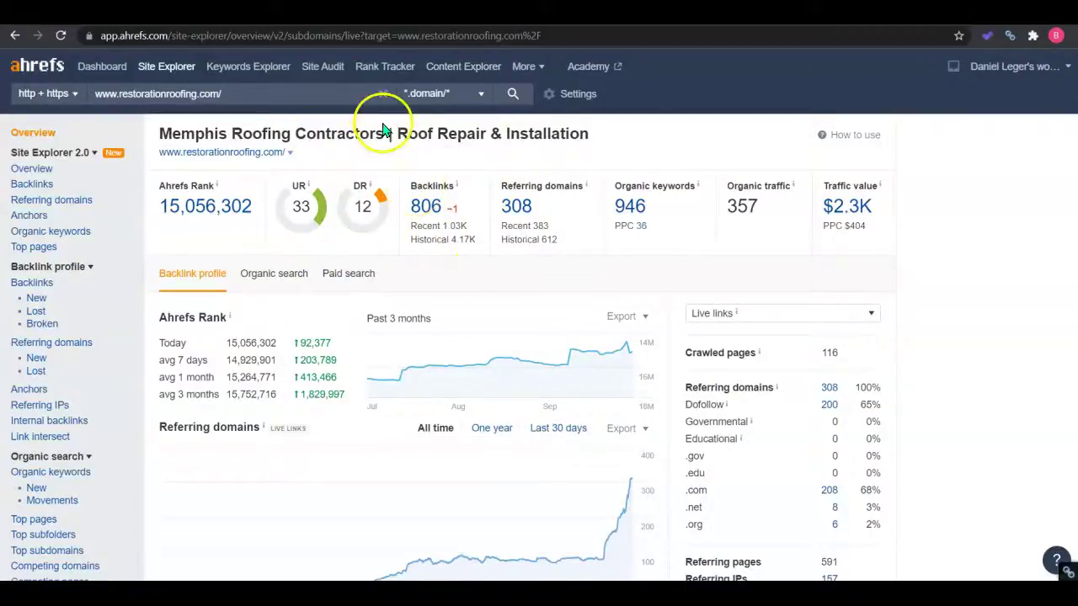
key("ctrl+Tab")
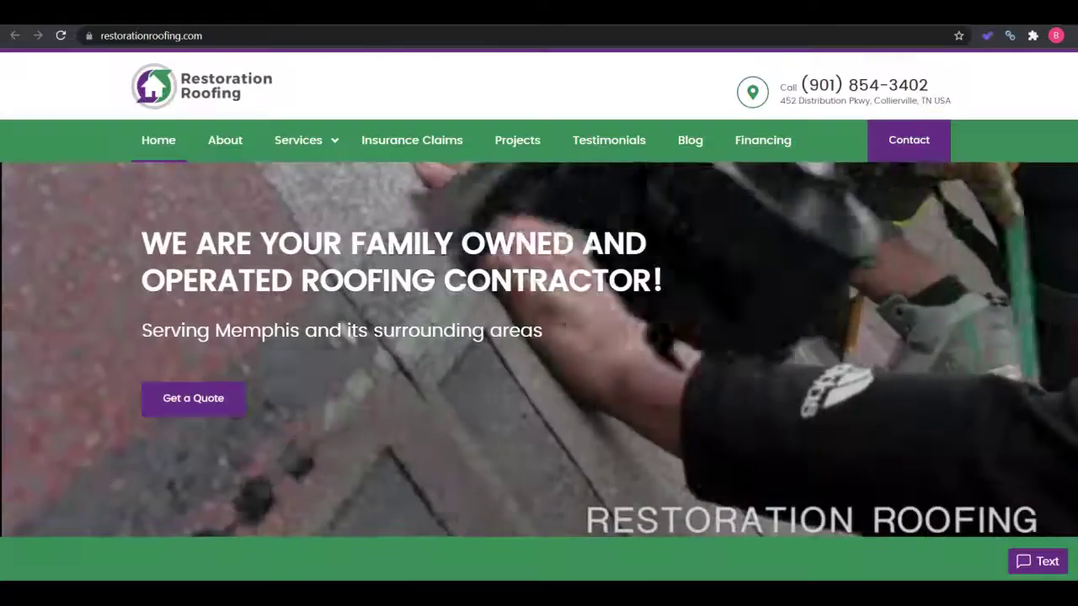